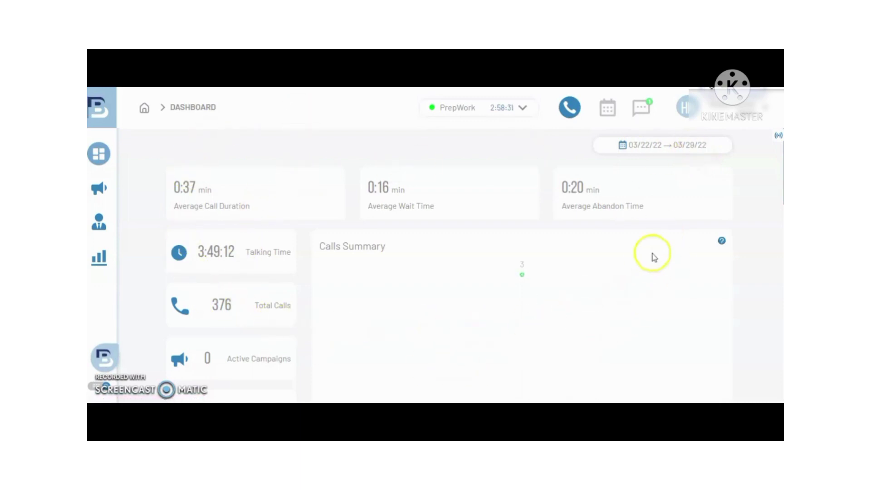
# Step: Review the dashboard's date-range presets and keep the 03/22/22–03/29/22 range unchanged
pyautogui.click(639, 147)
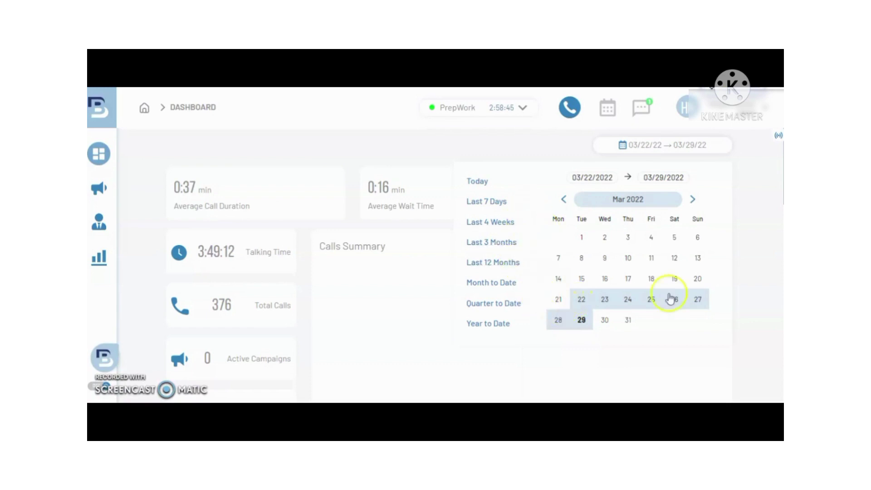
pyautogui.click(752, 154)
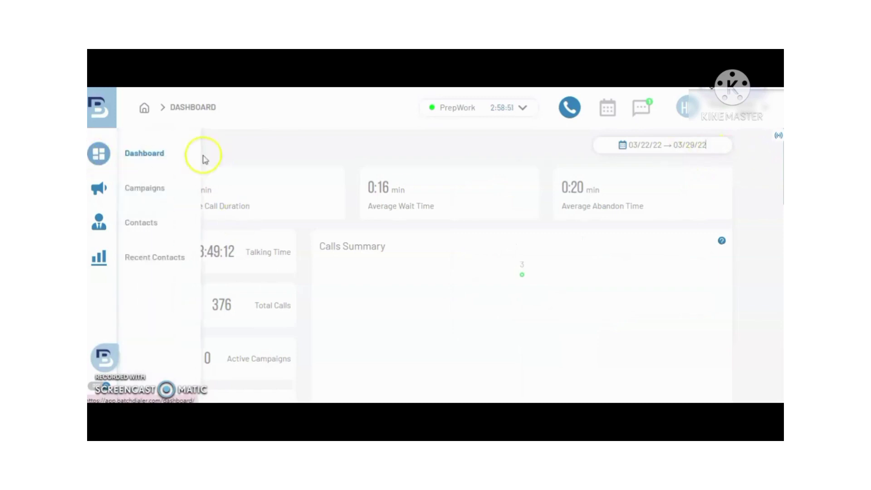
pyautogui.moveTo(101, 164)
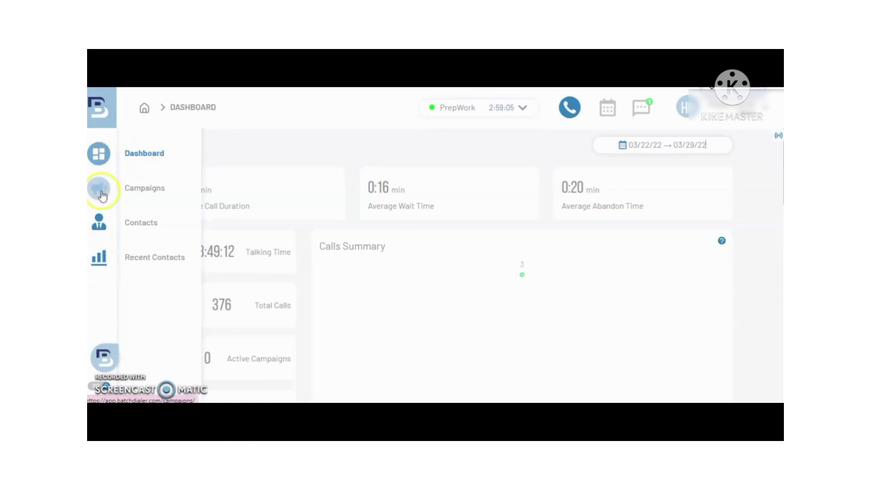
# Step: Open Campaigns and scroll to the table of five campaigns with lead, dial, deal and voicemail counts
pyautogui.click(139, 192)
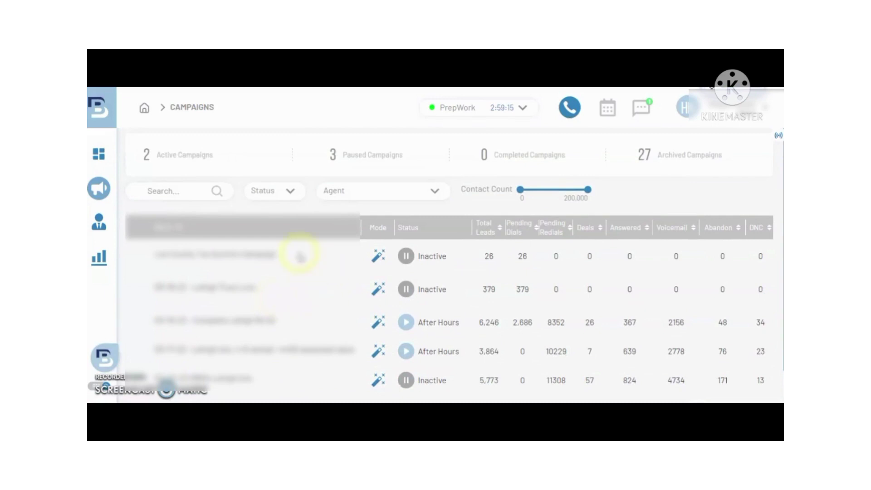
pyautogui.scroll(-1, 312, 303)
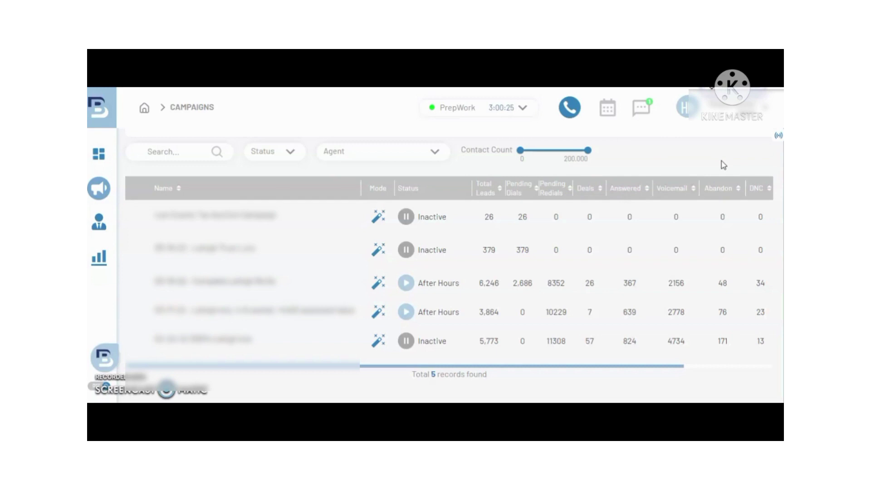
# Step: Open the Contacts list of 40,486 records and scroll down to its pagination
pyautogui.click(104, 229)
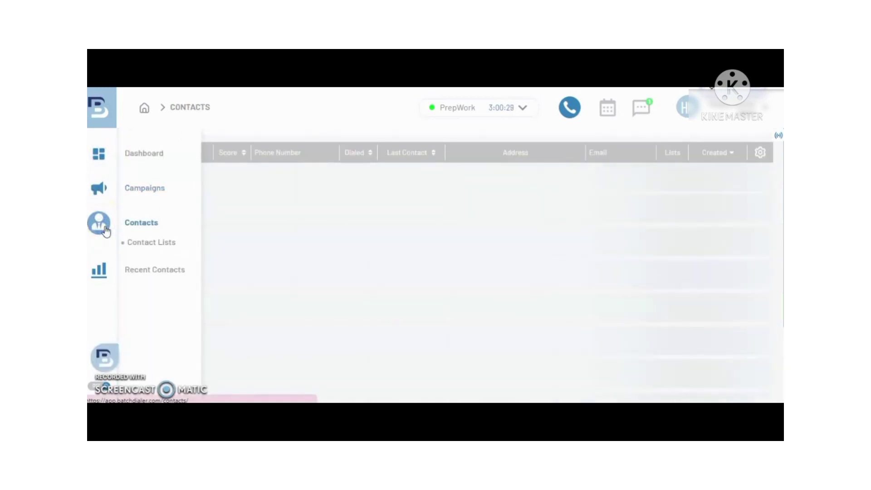
pyautogui.click(113, 226)
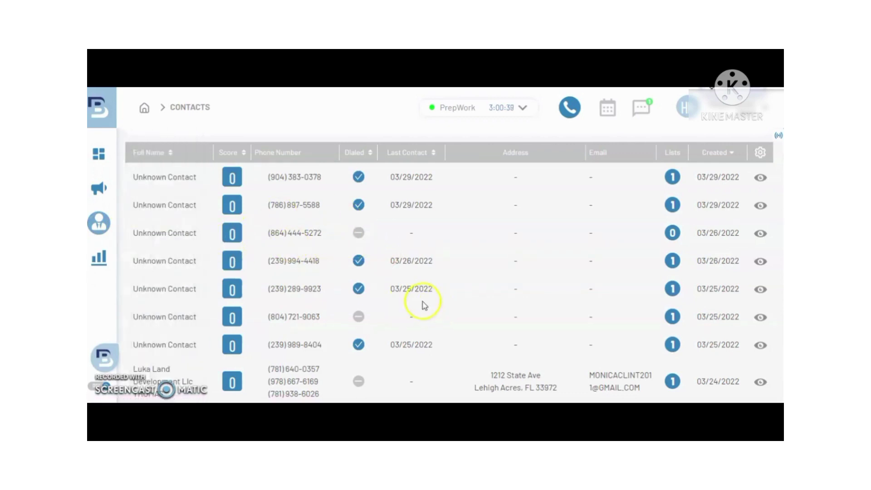
pyautogui.scroll(-5, 423, 302)
pyautogui.scroll(-15, 422, 302)
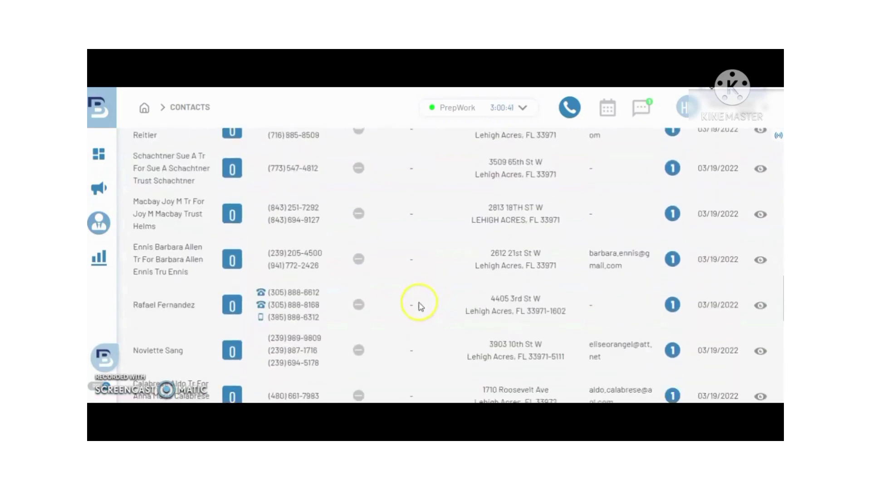
pyautogui.scroll(3, 418, 310)
pyautogui.scroll(-3, 401, 335)
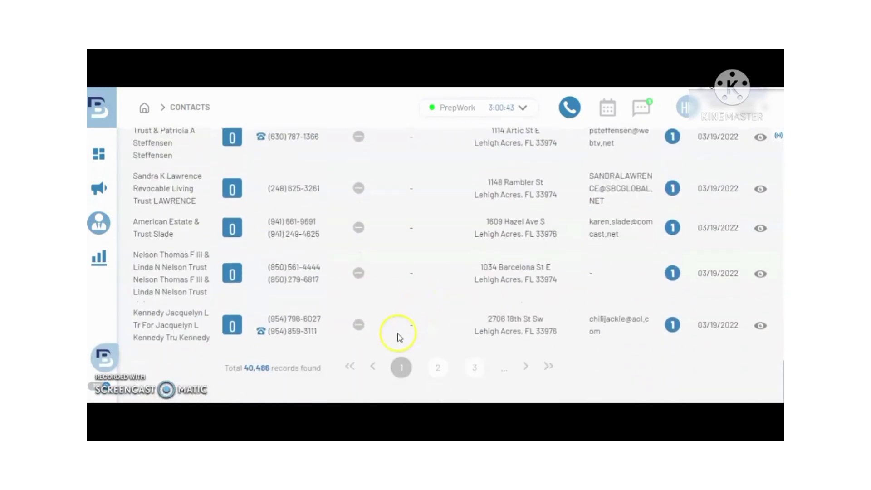
# Step: Page through contacts pages 2, 3 and 4, then return to the top of the list
pyautogui.click(433, 370)
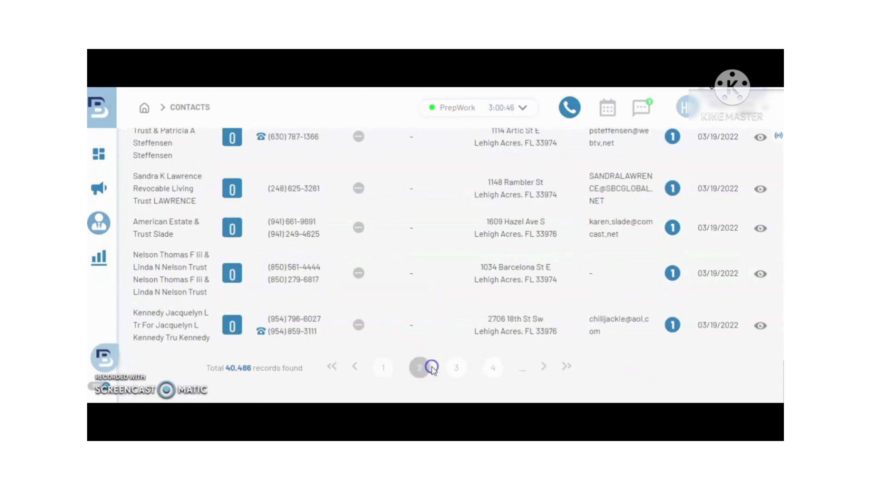
pyautogui.click(455, 374)
pyautogui.scroll(-2, 451, 369)
pyautogui.scroll(1, 453, 377)
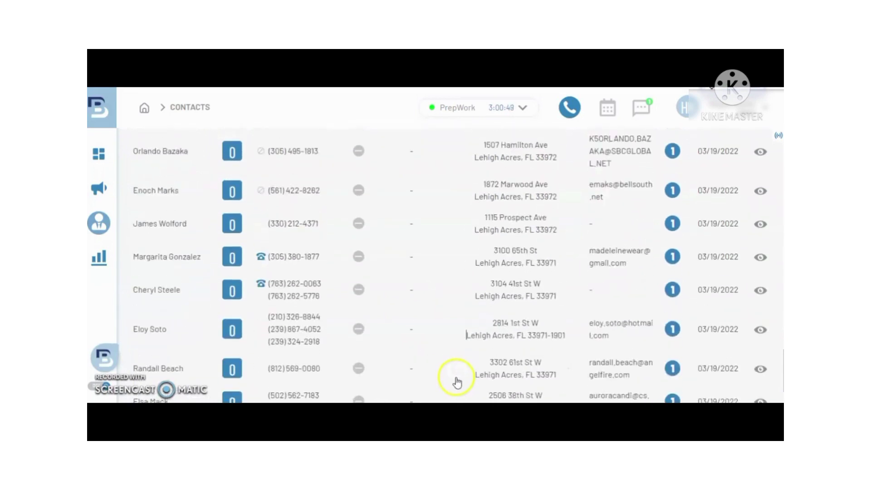
pyautogui.scroll(-2, 458, 379)
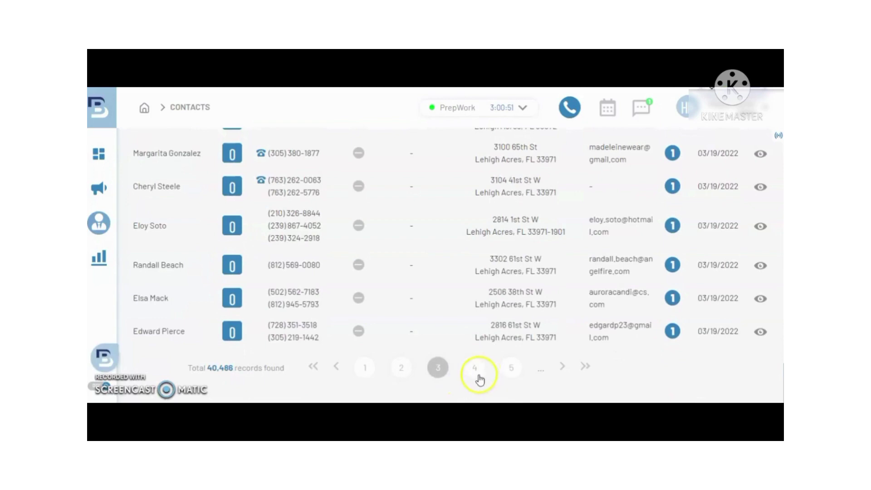
pyautogui.click(475, 380)
pyautogui.scroll(3, 467, 334)
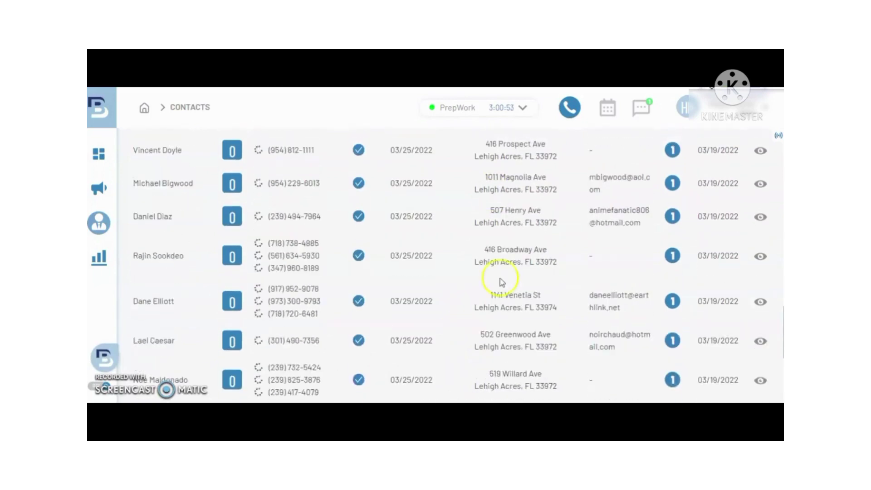
pyautogui.scroll(10, 492, 198)
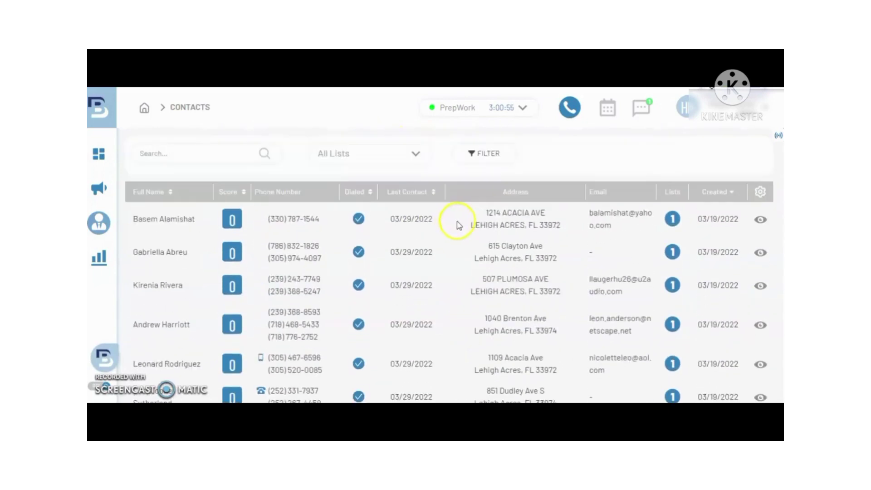
# Step: Search the contacts for a contact's full name, which returns no matching records
pyautogui.click(184, 153)
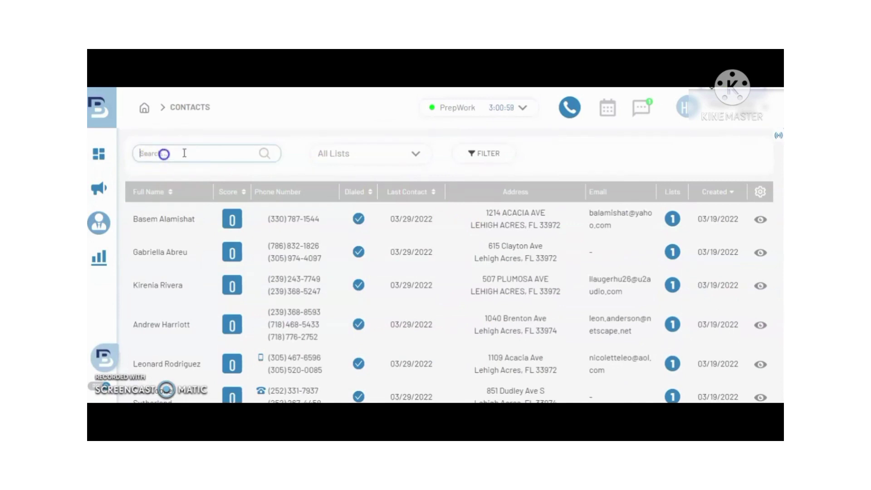
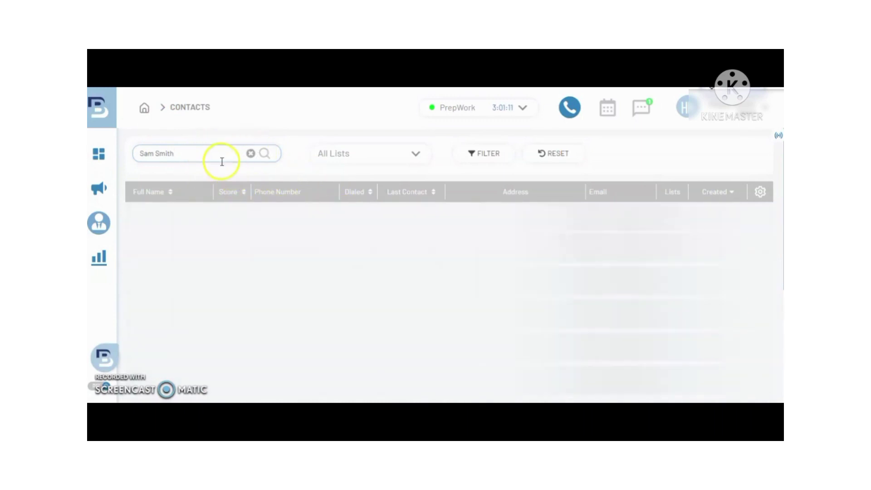
# Step: View the contact lists, then open Recent Contacts and scroll its table of calls
pyautogui.moveTo(117, 257)
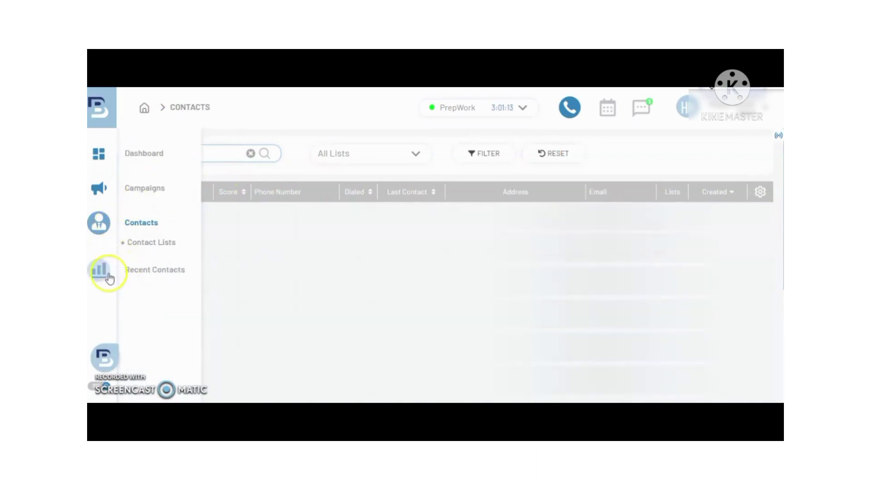
pyautogui.click(145, 245)
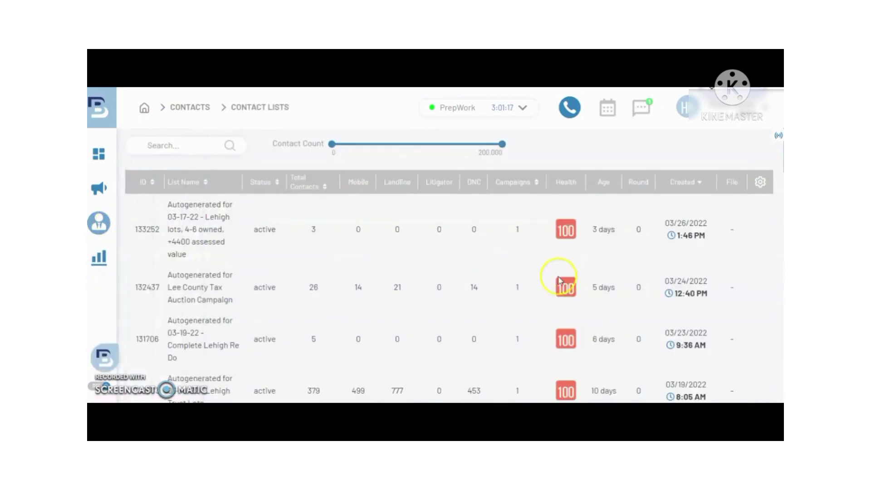
pyautogui.click(99, 277)
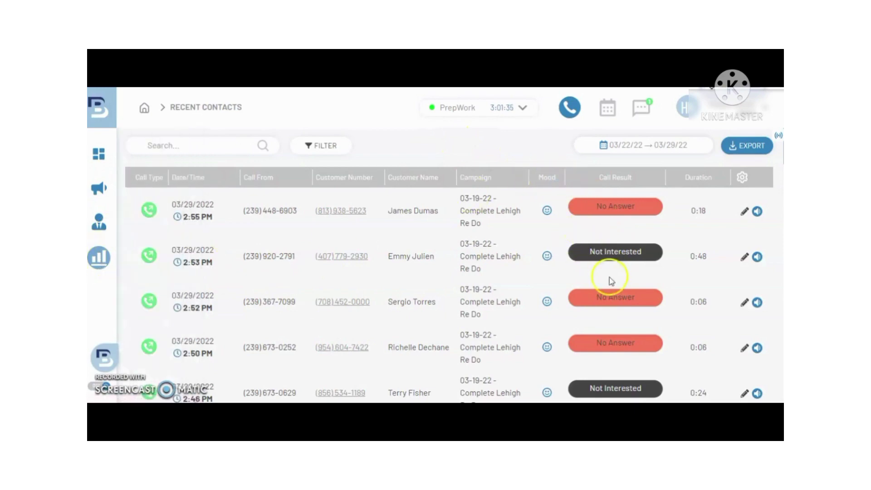
pyautogui.scroll(-12, 609, 284)
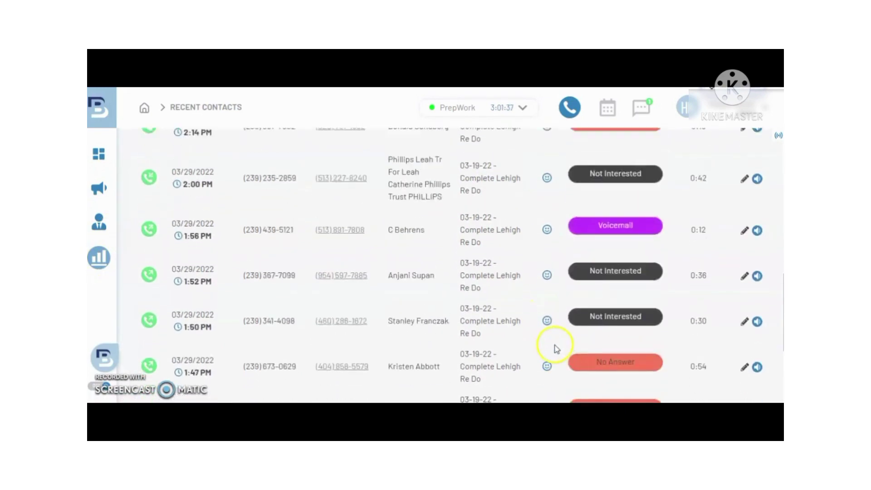
pyautogui.scroll(12, 554, 348)
pyautogui.moveTo(121, 274)
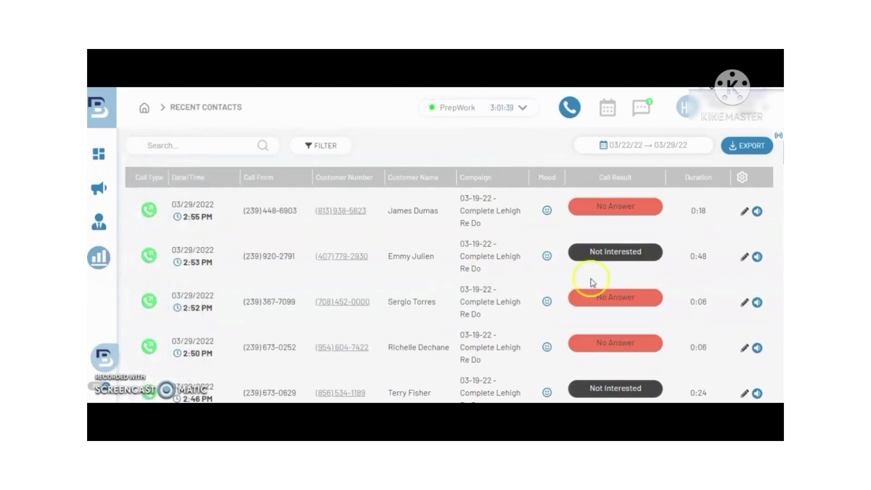
pyautogui.scroll(-3, 589, 278)
pyautogui.scroll(3, 579, 288)
pyautogui.click(758, 212)
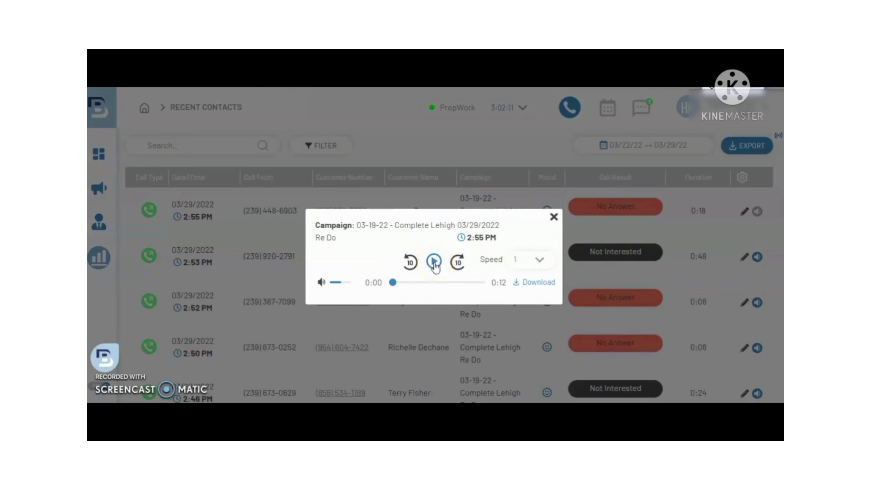
pyautogui.click(554, 219)
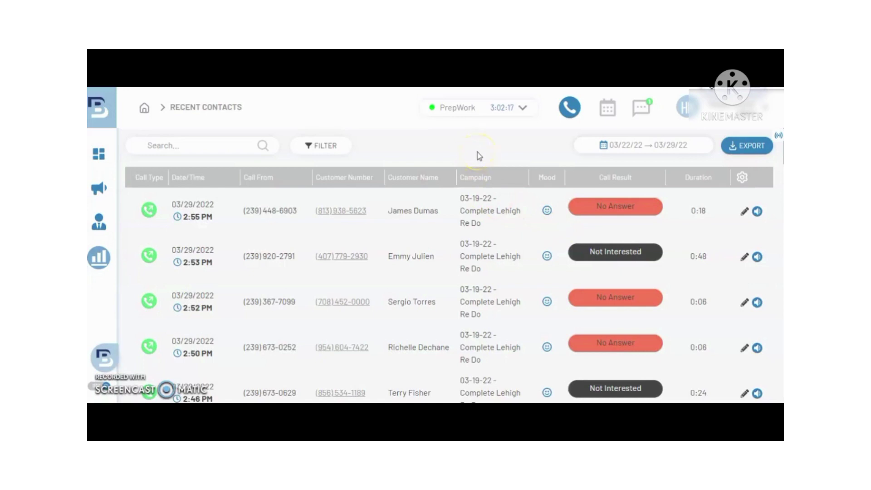
# Step: Open the Time in Status report for 03/23/22–03/30/22 and dismiss the Poor Connection warning
pyautogui.moveTo(111, 327)
pyautogui.click(143, 294)
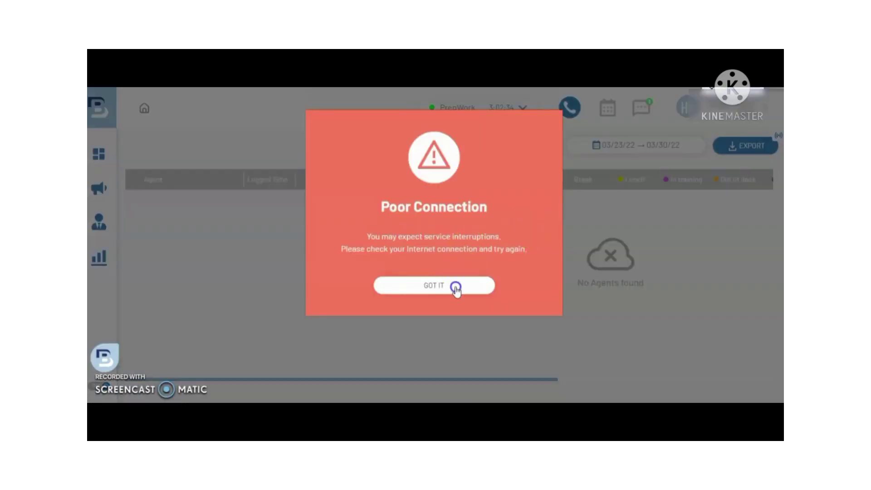
pyautogui.click(456, 287)
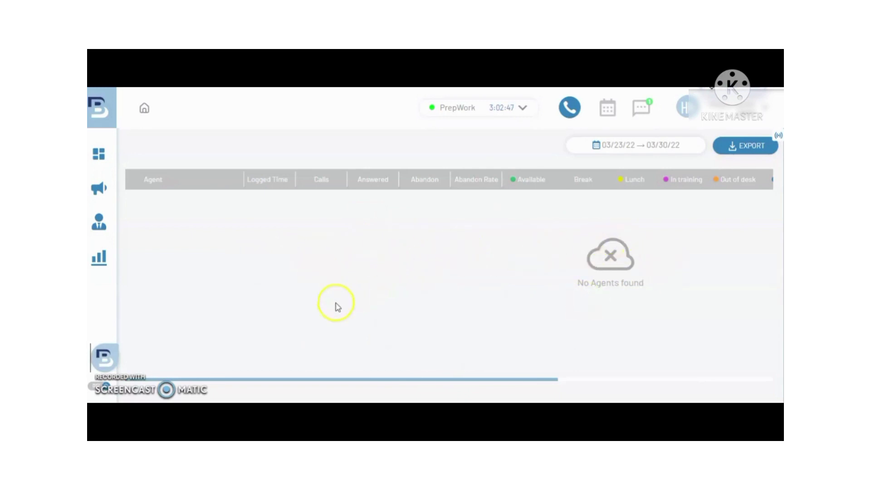
pyautogui.moveTo(118, 377)
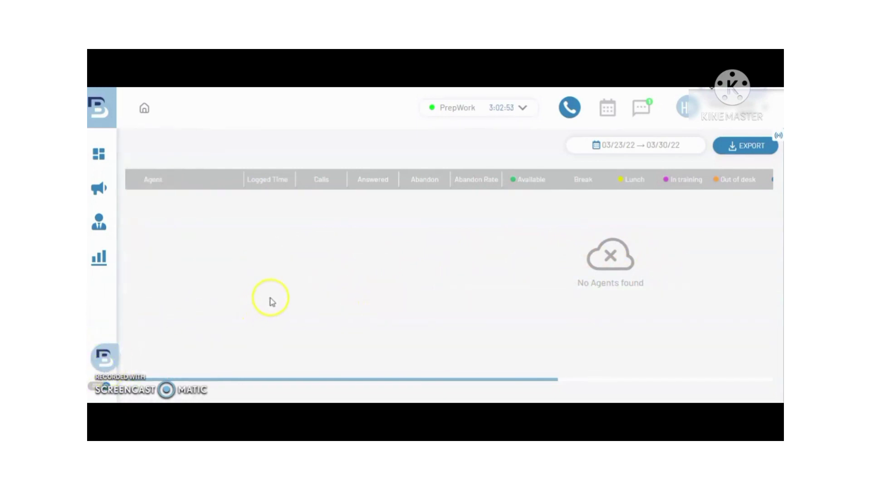
# Step: Go back to the dashboard showing 302 total calls and 3:08:30 talking time for 03/23/22–03/30/22
pyautogui.click(97, 109)
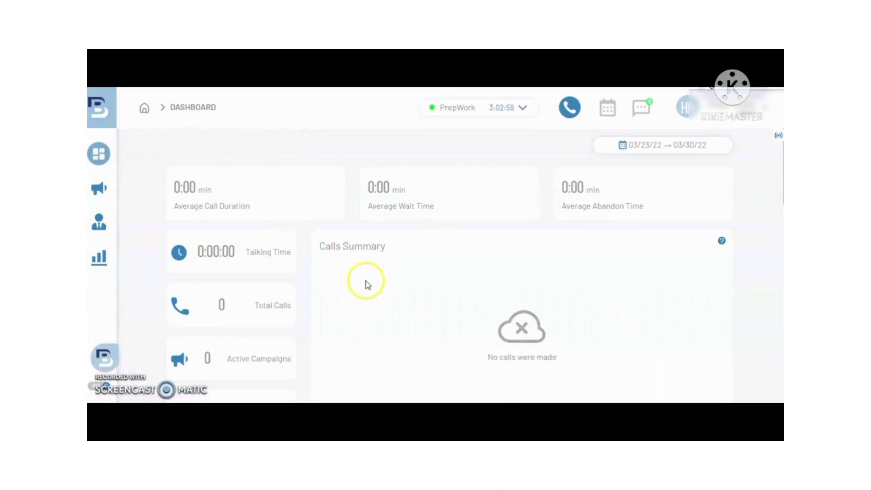
pyautogui.click(288, 154)
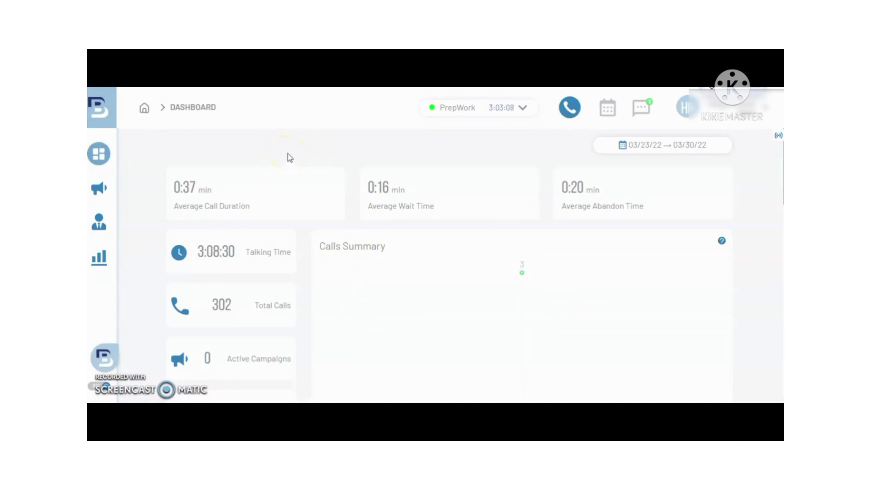